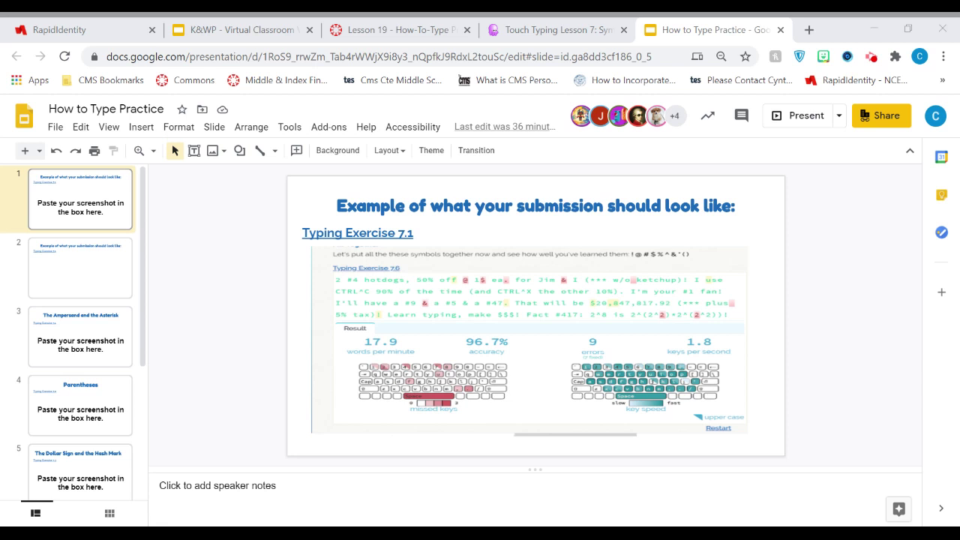
# Open the presentation's File menu, then dismiss the copy options without copying
pyautogui.click(379, 56)
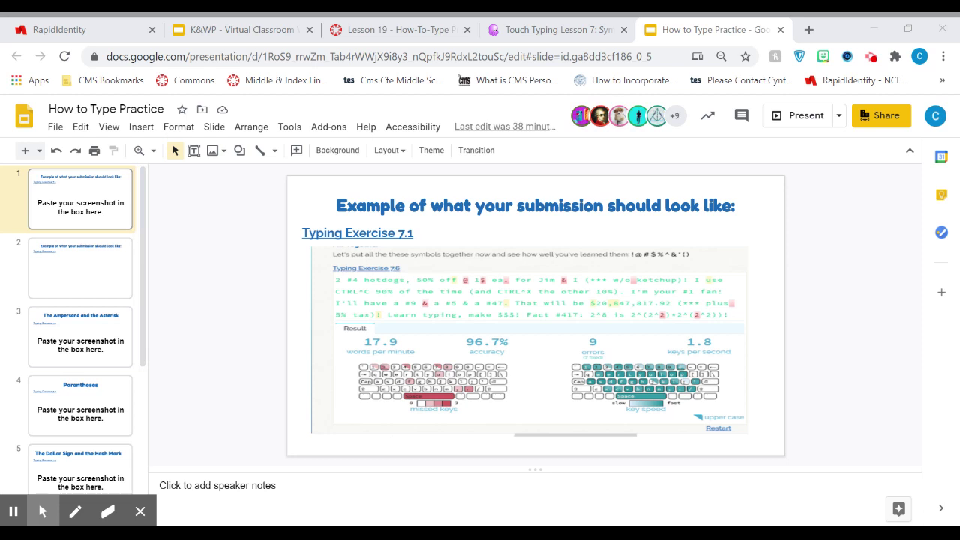
pyautogui.click(54, 131)
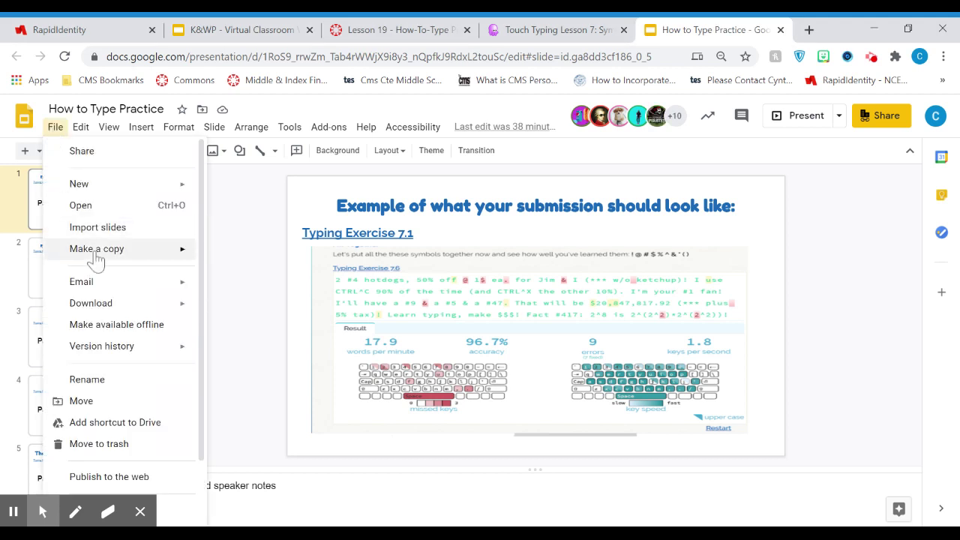
pyautogui.moveTo(107, 256)
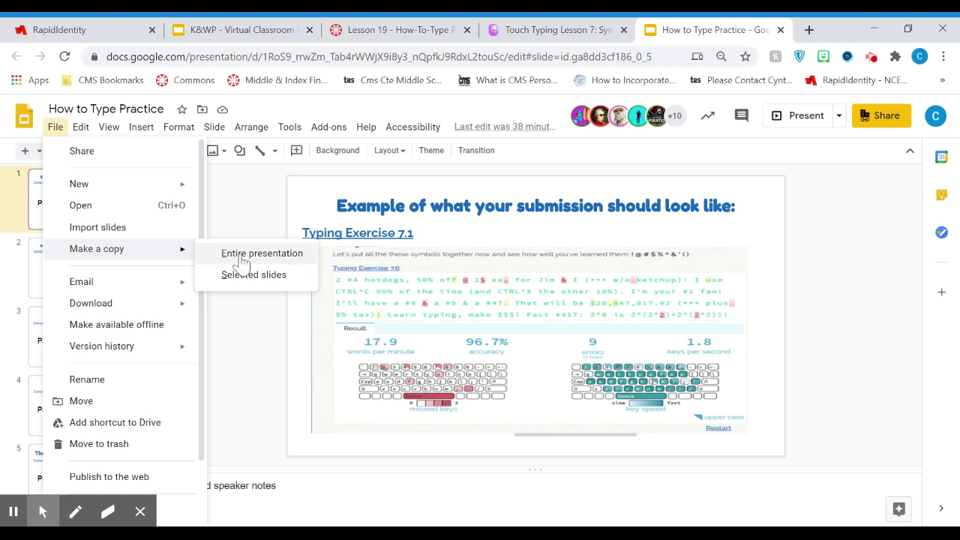
pyautogui.click(257, 366)
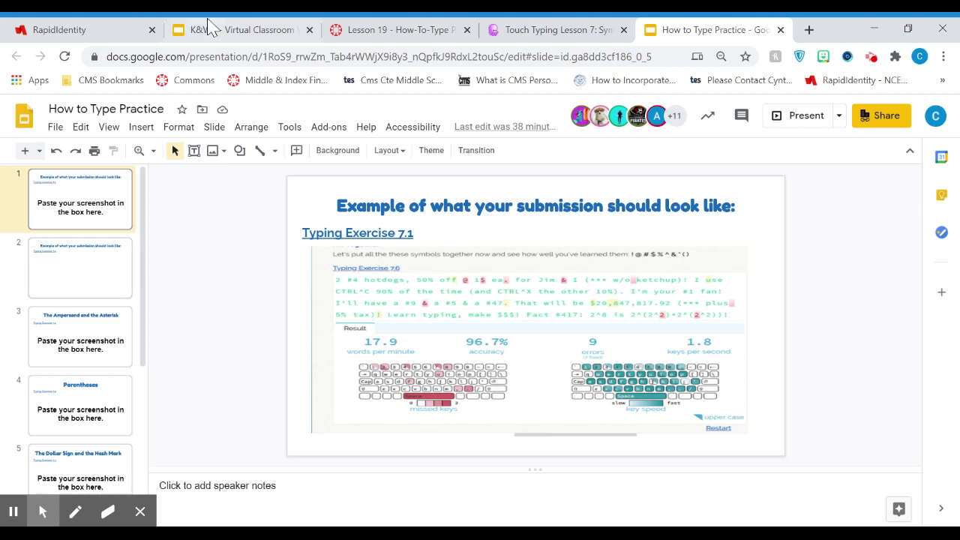
# Show the Touch Typing Lesson 7: Symbols page and look through Exercises 7.1–7.6
pyautogui.click(559, 29)
pyautogui.scroll(-2, 341, 255)
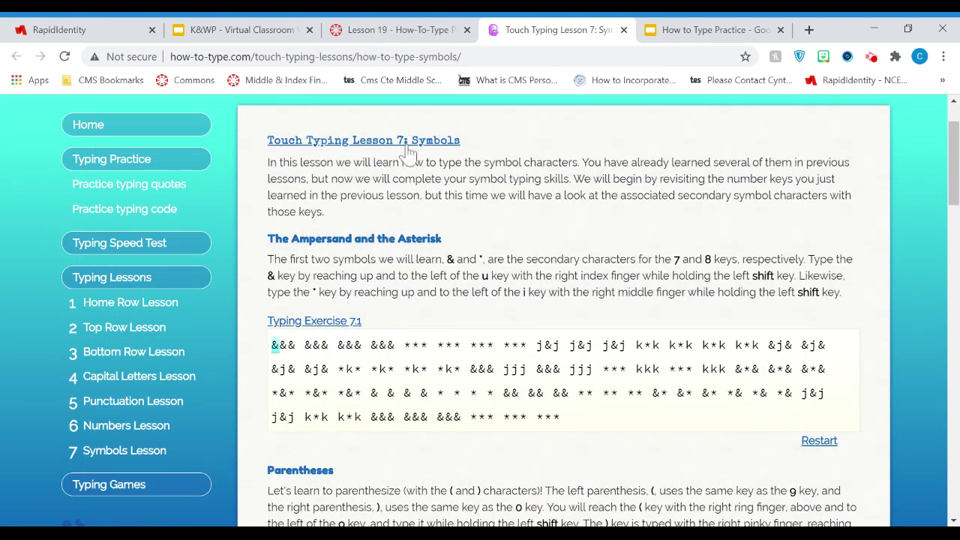
pyautogui.scroll(-3, 347, 317)
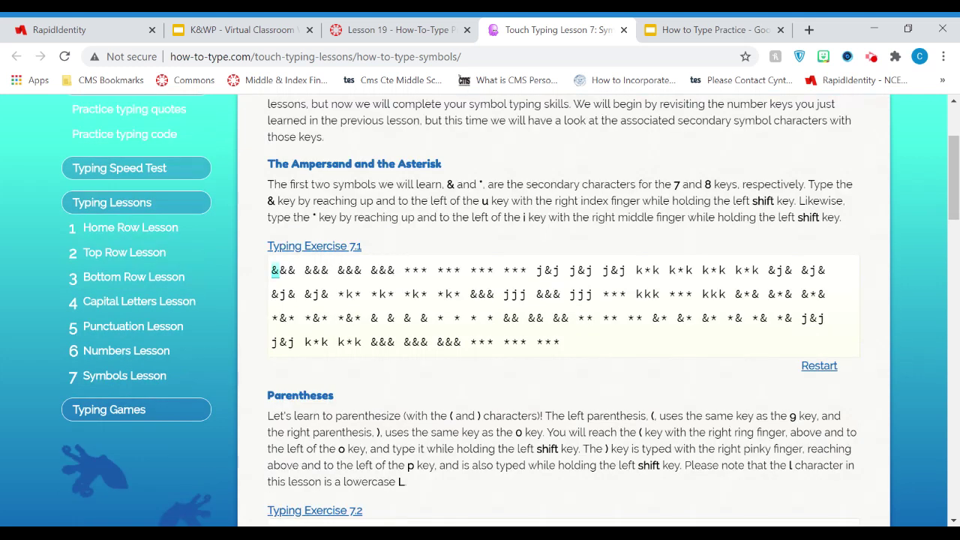
pyautogui.scroll(-3, 360, 354)
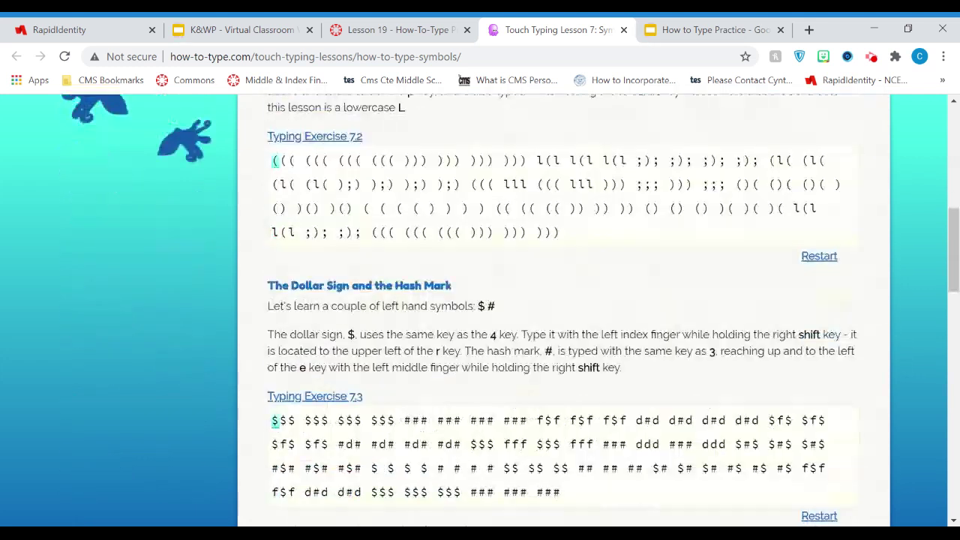
pyautogui.scroll(-5, 420, 319)
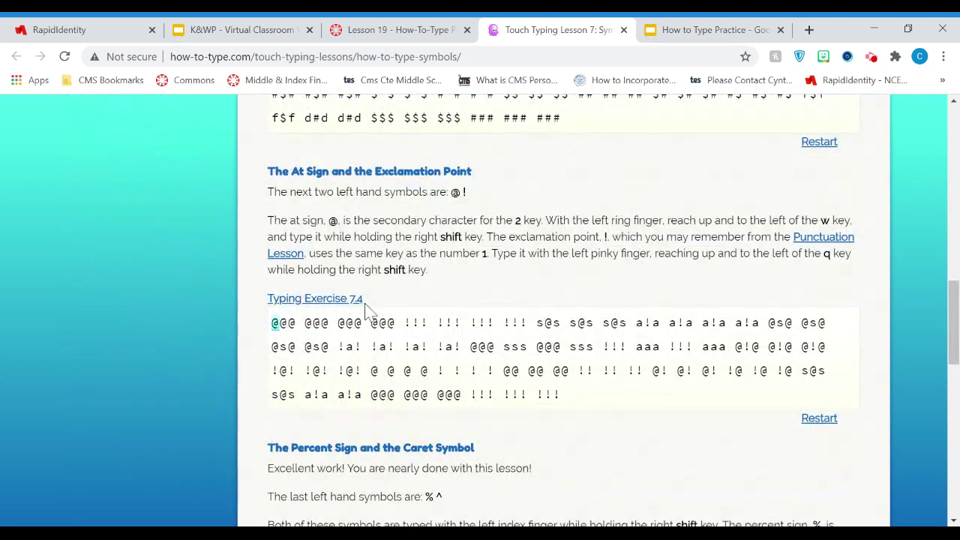
pyautogui.scroll(-3, 369, 314)
pyautogui.scroll(-3, 355, 393)
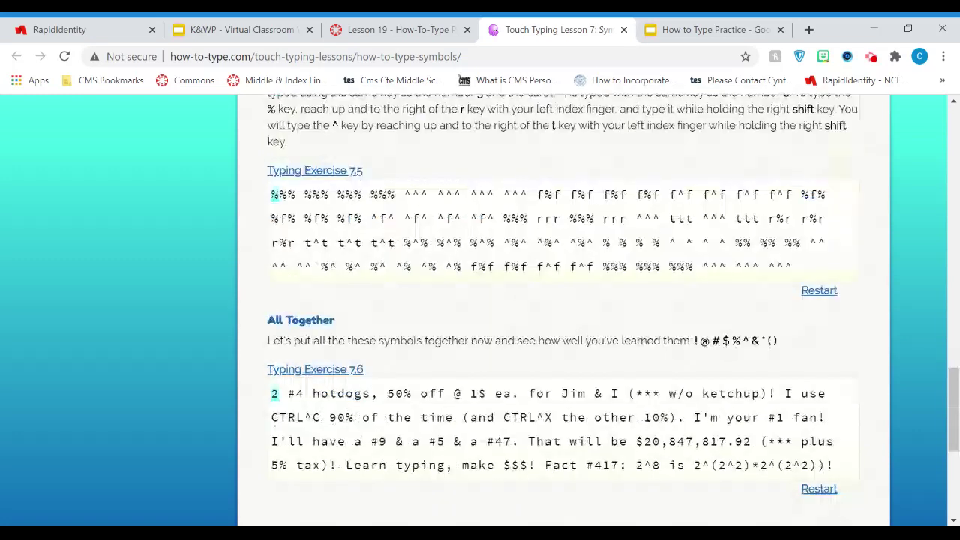
pyautogui.scroll(-2, 366, 236)
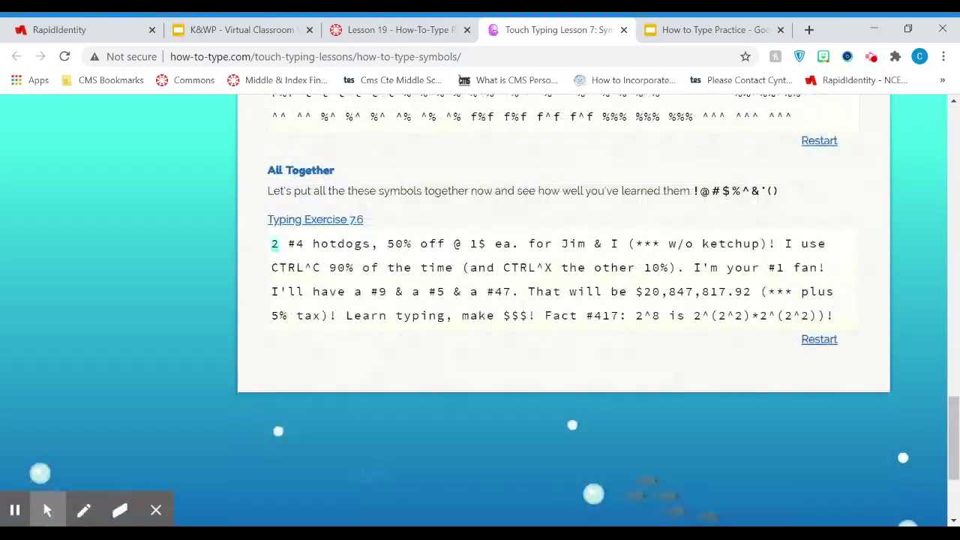
pyautogui.scroll(7, 567, 357)
pyautogui.scroll(10, 567, 357)
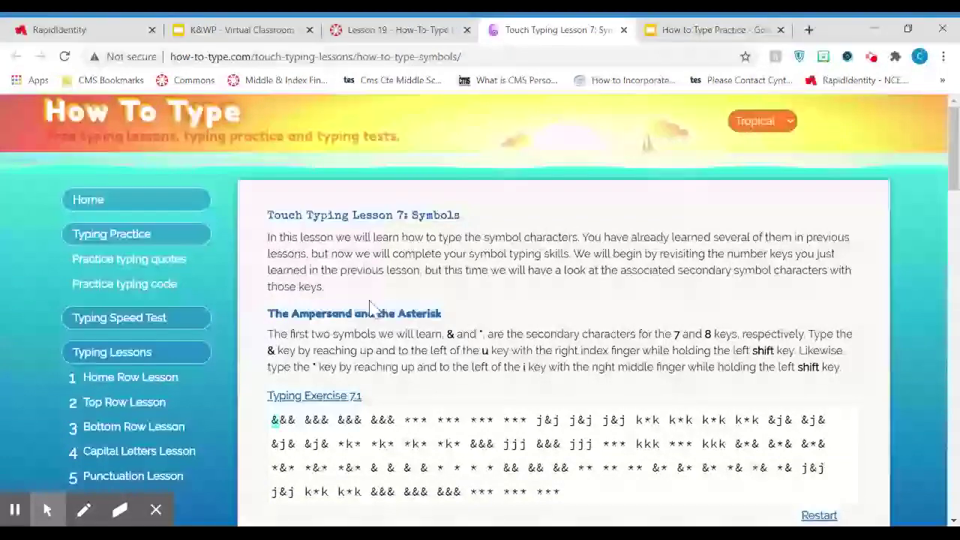
pyautogui.scroll(-1, 371, 310)
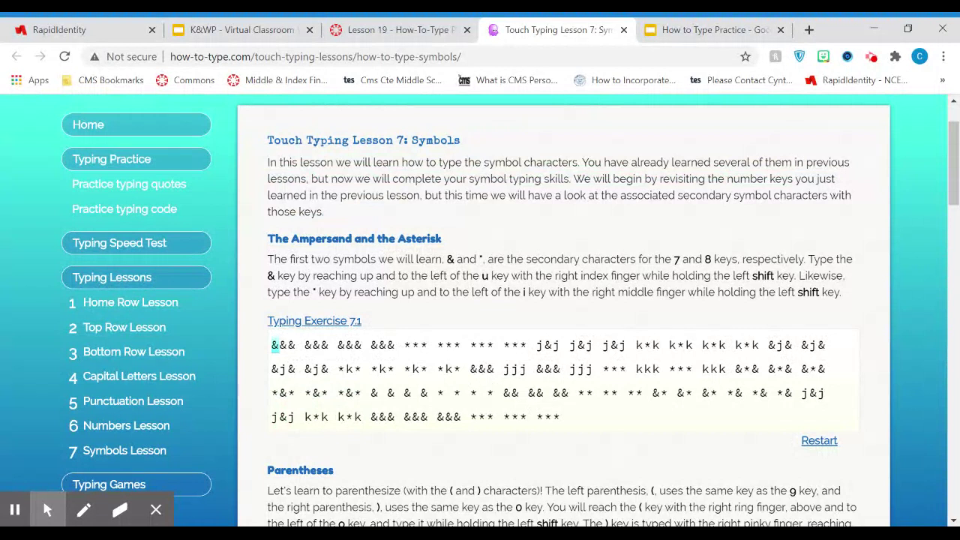
pyautogui.click(272, 34)
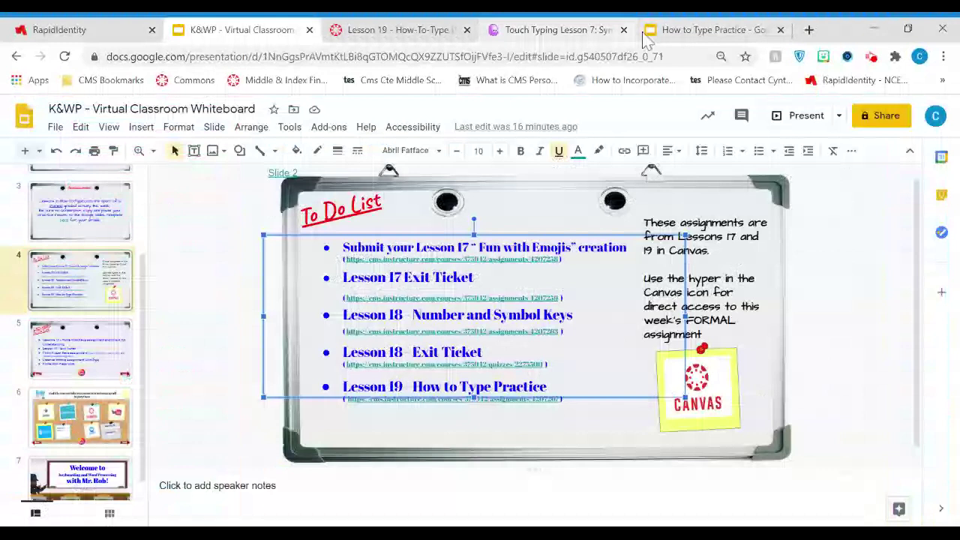
pyautogui.click(645, 35)
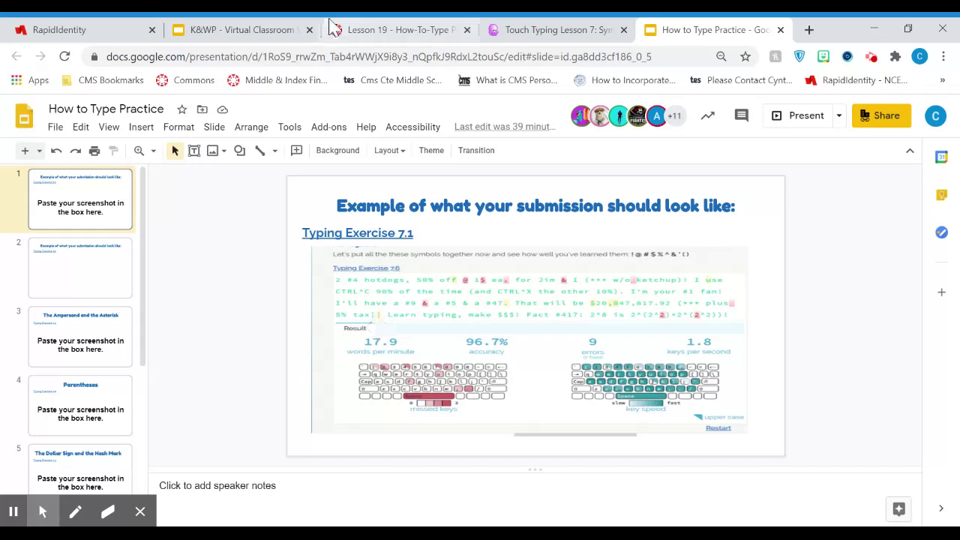
pyautogui.click(535, 31)
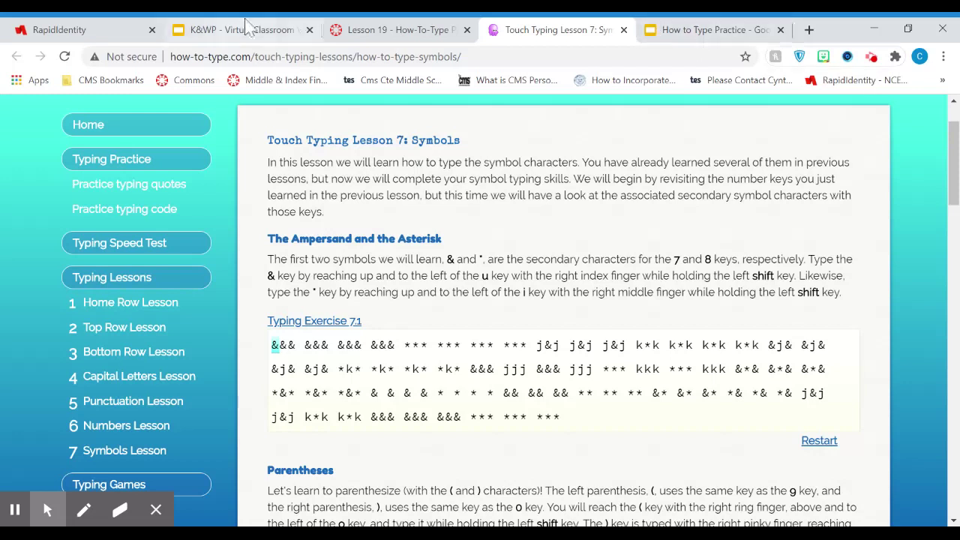
# Paste the captured Lesson 7 symbols screenshot onto slide 2 of How to Type Practice
pyautogui.click(654, 31)
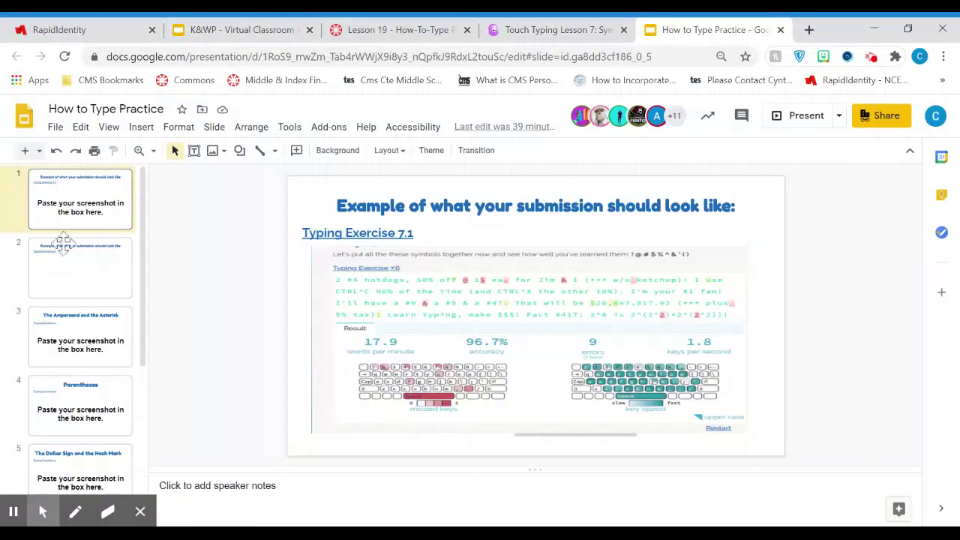
pyautogui.click(69, 272)
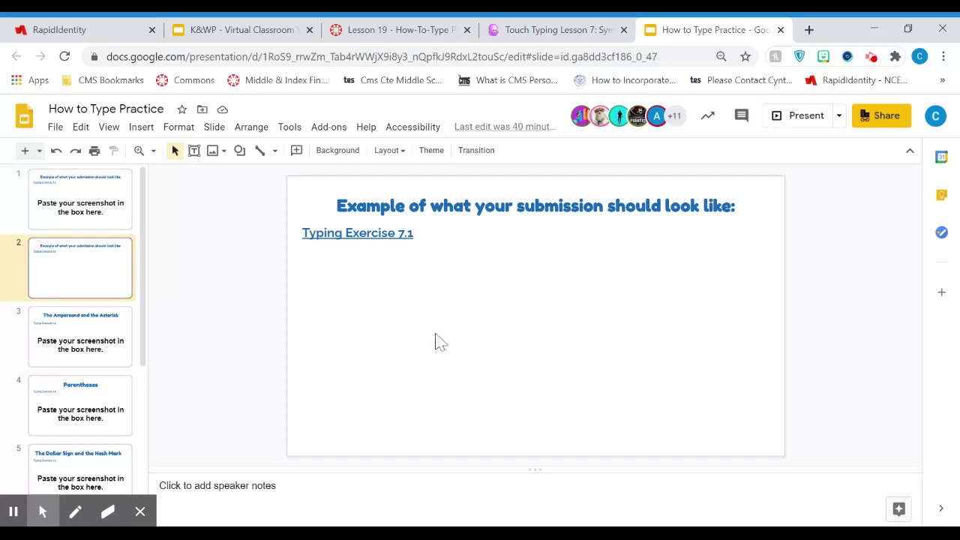
pyautogui.hotkey('ctrl', 'v')
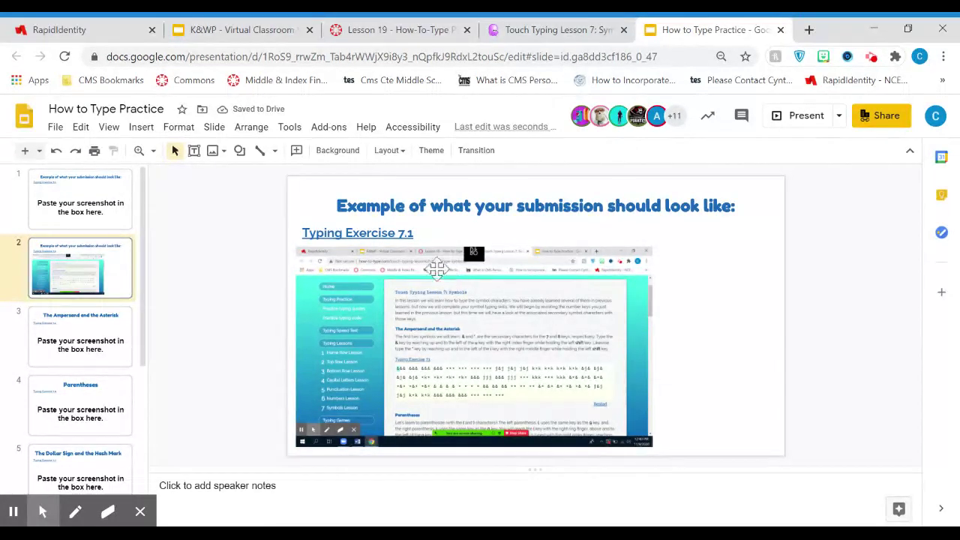
# Stretch the pasted screenshot on slide 2 from its top-right corner to nearly fill the slide
pyautogui.click(436, 267)
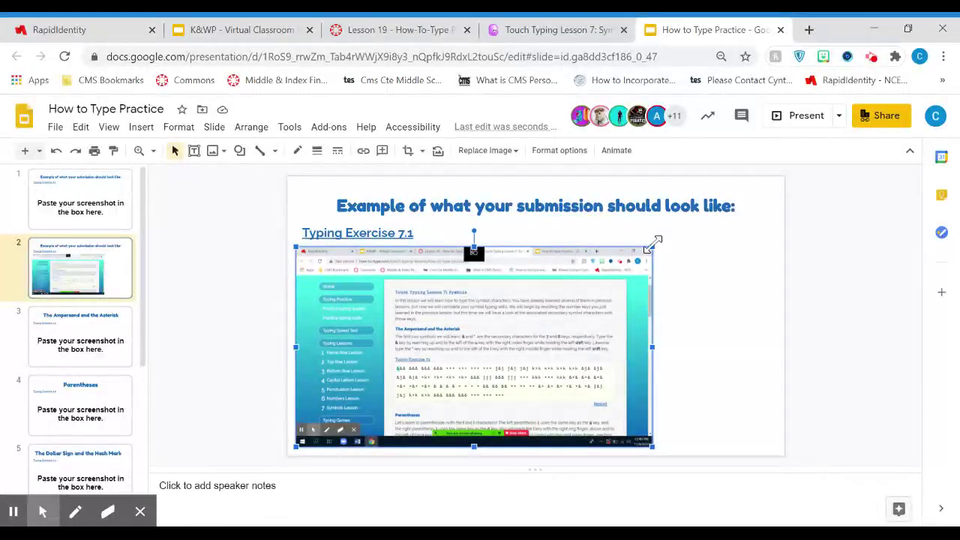
pyautogui.moveTo(653, 244); pyautogui.dragTo(767, 222)
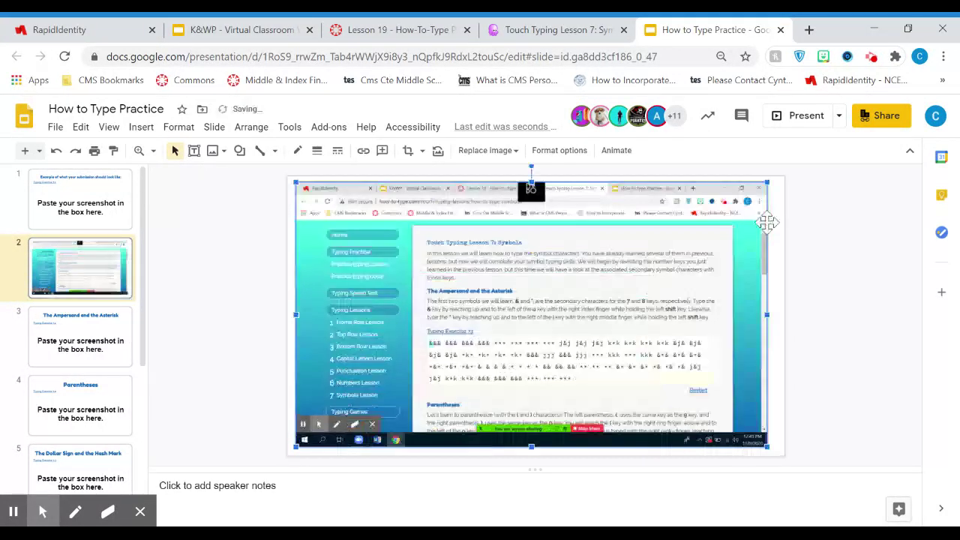
pyautogui.click(408, 152)
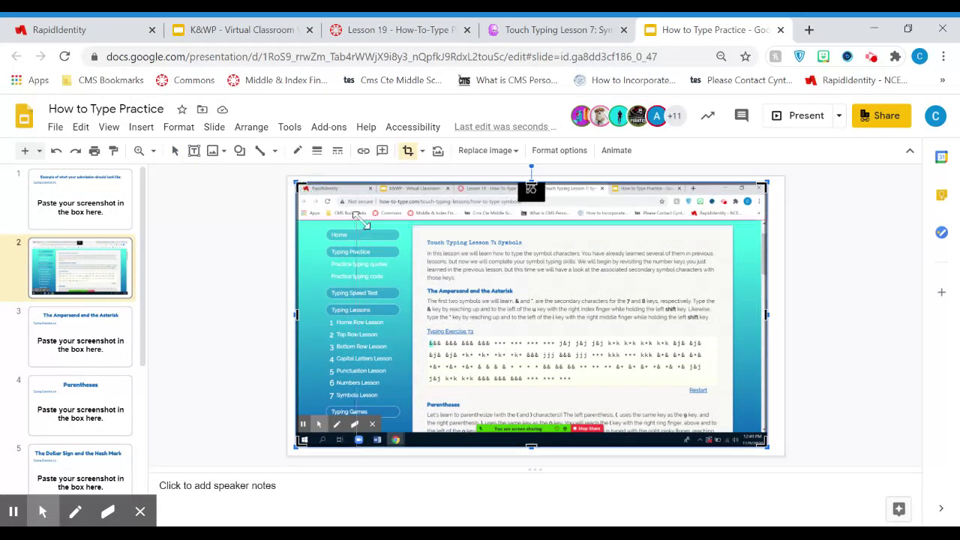
# Crop the screenshot's top-left and bottom-right edges down to the lesson text and Exercise 7.1
pyautogui.moveTo(411, 225); pyautogui.dragTo(412, 223)
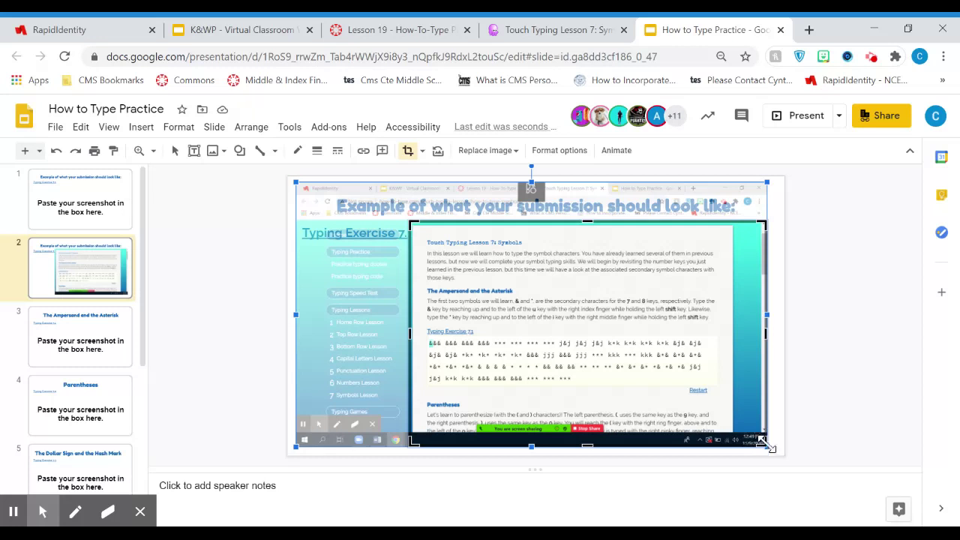
pyautogui.moveTo(762, 442); pyautogui.dragTo(729, 394)
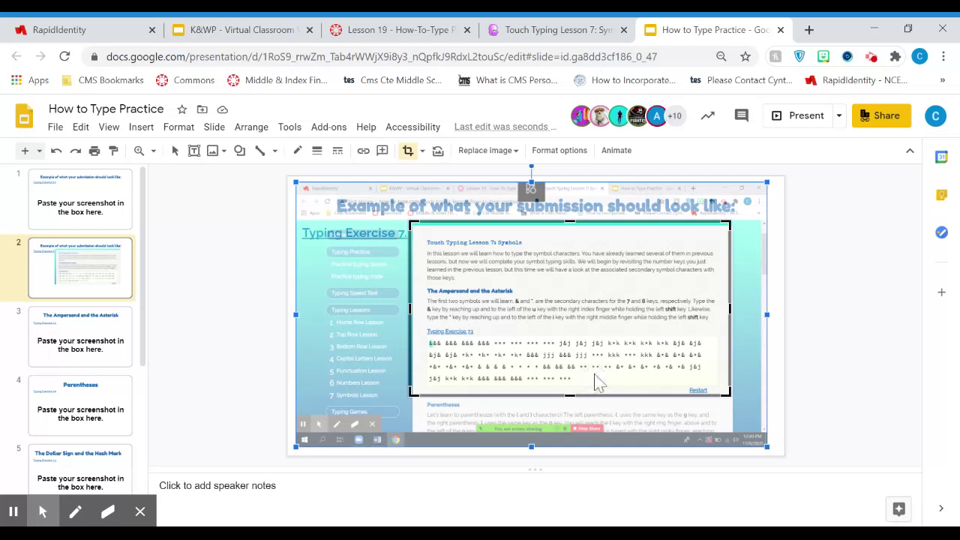
pyautogui.press('Return')
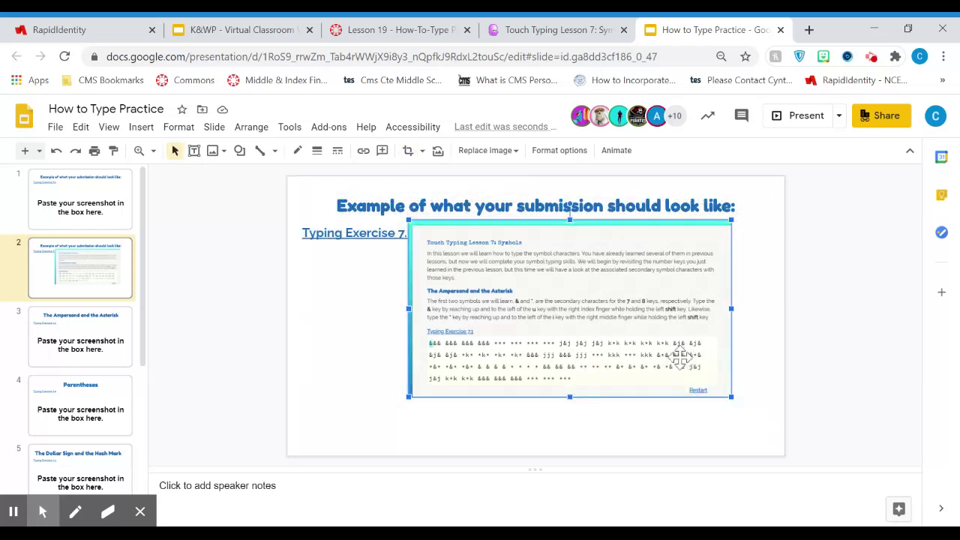
# Reposition and enlarge the cropped screenshot beneath the Typing Exercise 7.1 heading
pyautogui.moveTo(469, 300); pyautogui.dragTo(392, 335)
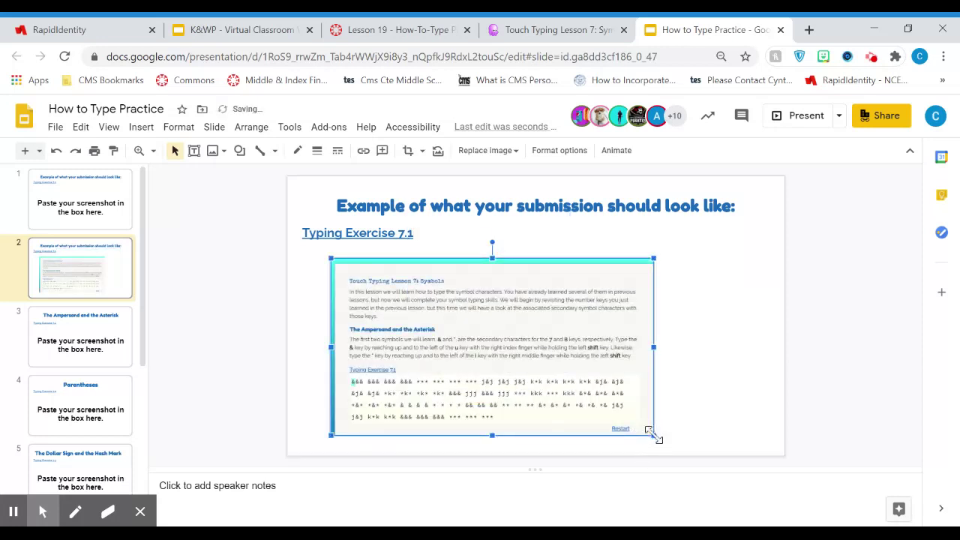
pyautogui.moveTo(657, 436); pyautogui.dragTo(713, 424)
pyautogui.moveTo(538, 381); pyautogui.dragTo(538, 377)
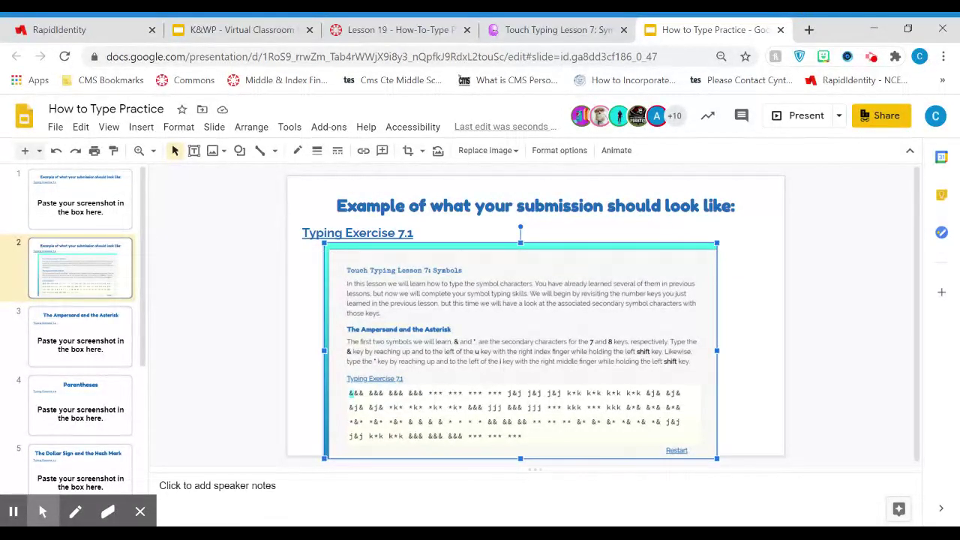
# Go to slide 3, The Ampersand and the Asterisk, and check its Typing Exercise 7.1 text options
pyautogui.click(47, 347)
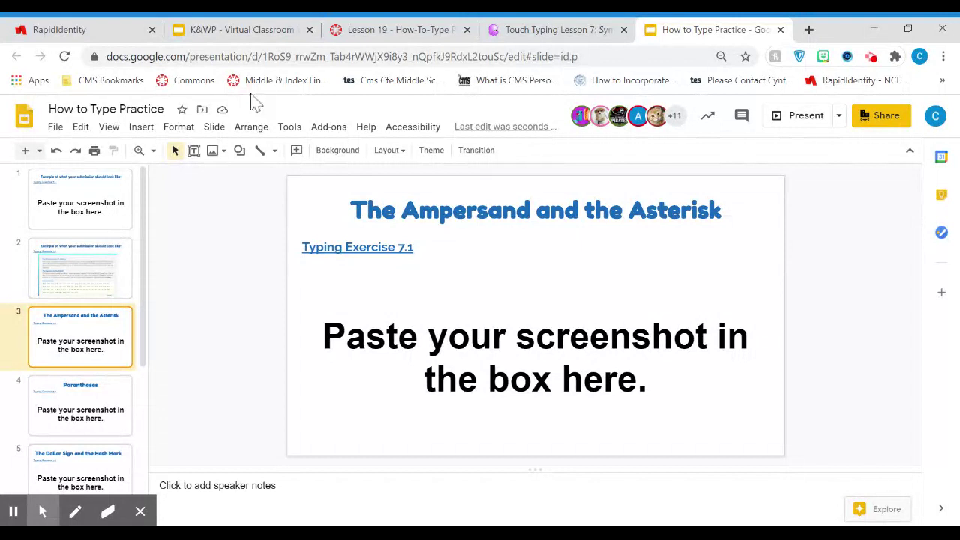
pyautogui.rightClick(330, 246)
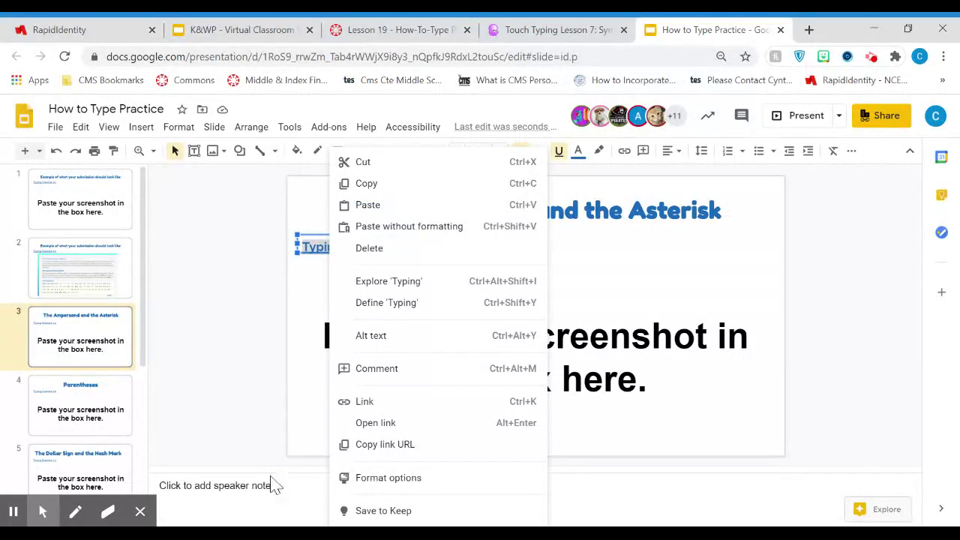
pyautogui.press('Escape')
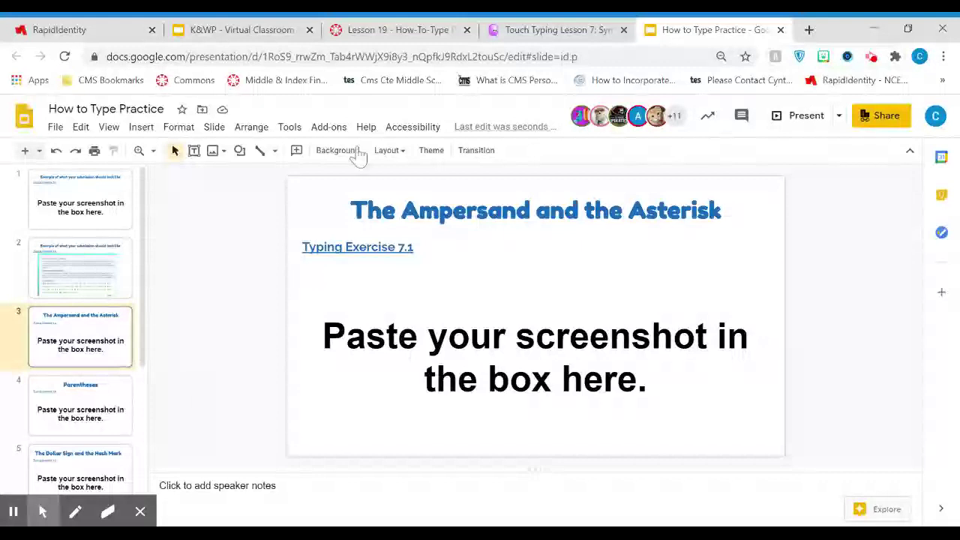
pyautogui.click(559, 32)
pyautogui.scroll(-15, 505, 296)
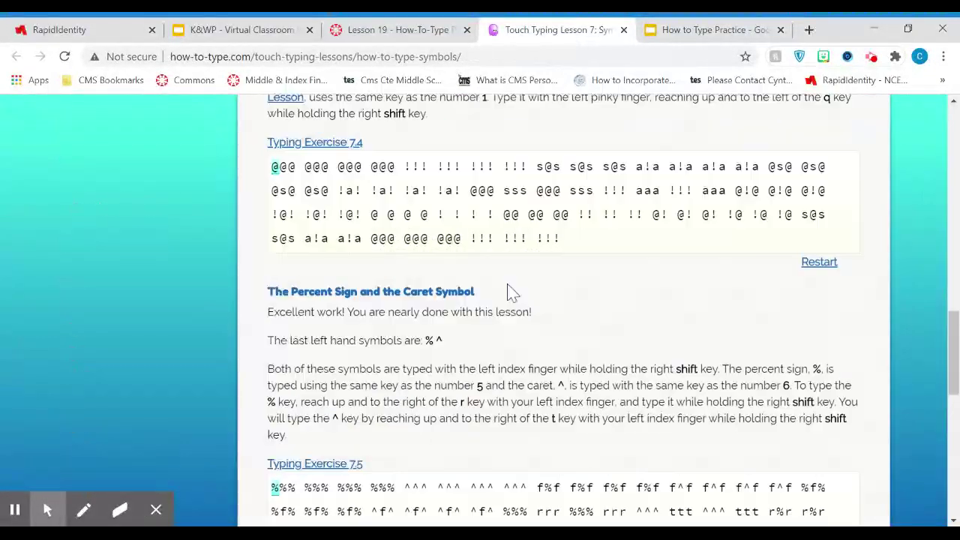
pyautogui.scroll(1, 506, 296)
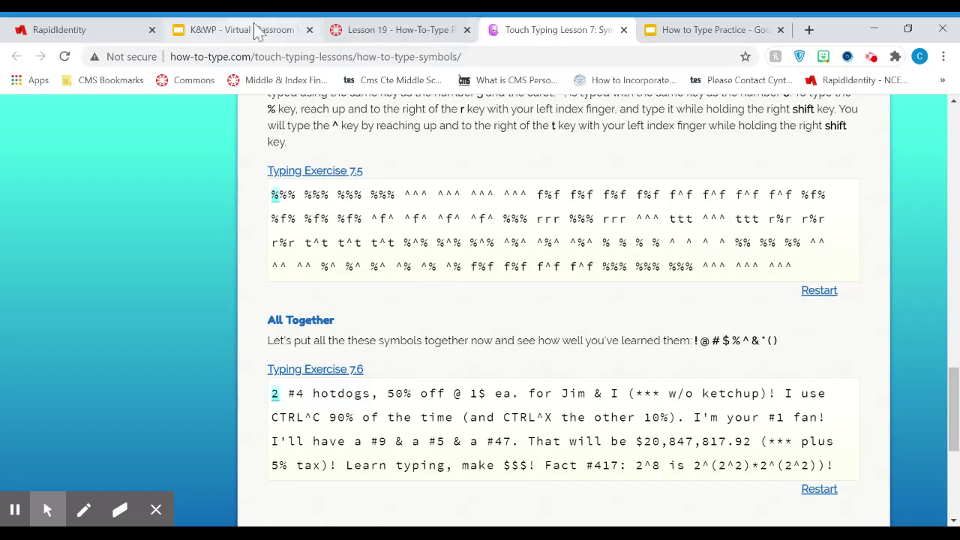
pyautogui.click(725, 31)
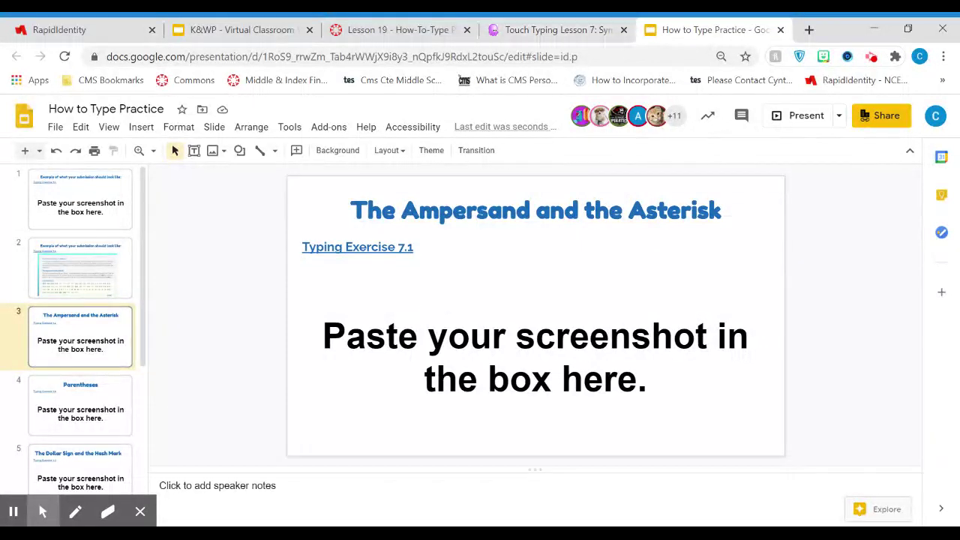
# Paste the lesson screenshot onto slide 3 and crop all four edges to the Exercise 7.1 content
pyautogui.hotkey('ctrl', 'v')
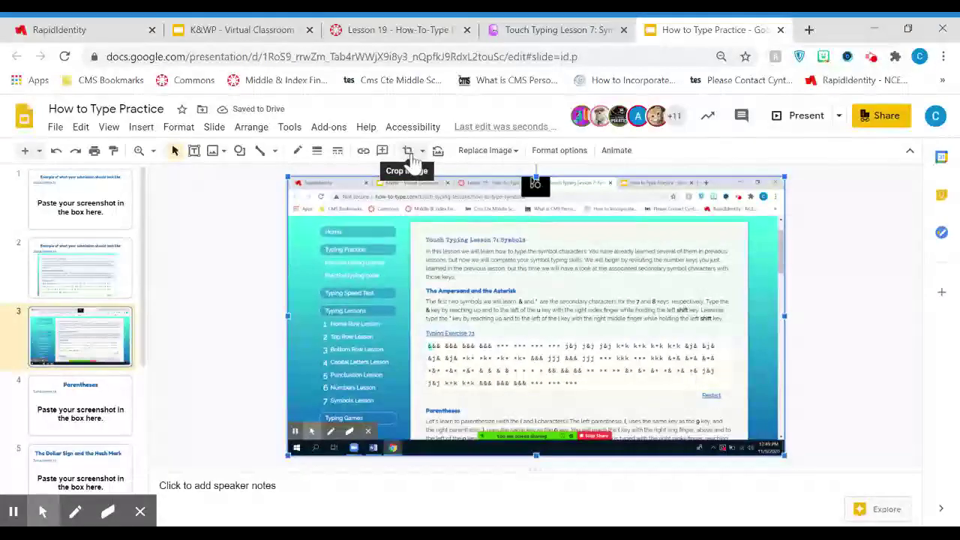
pyautogui.click(408, 150)
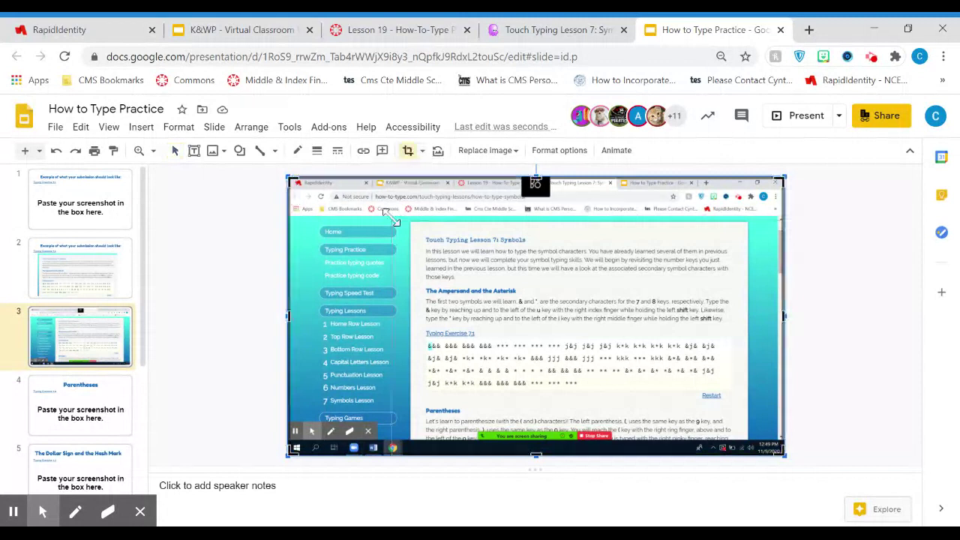
pyautogui.moveTo(391, 210); pyautogui.dragTo(396, 217)
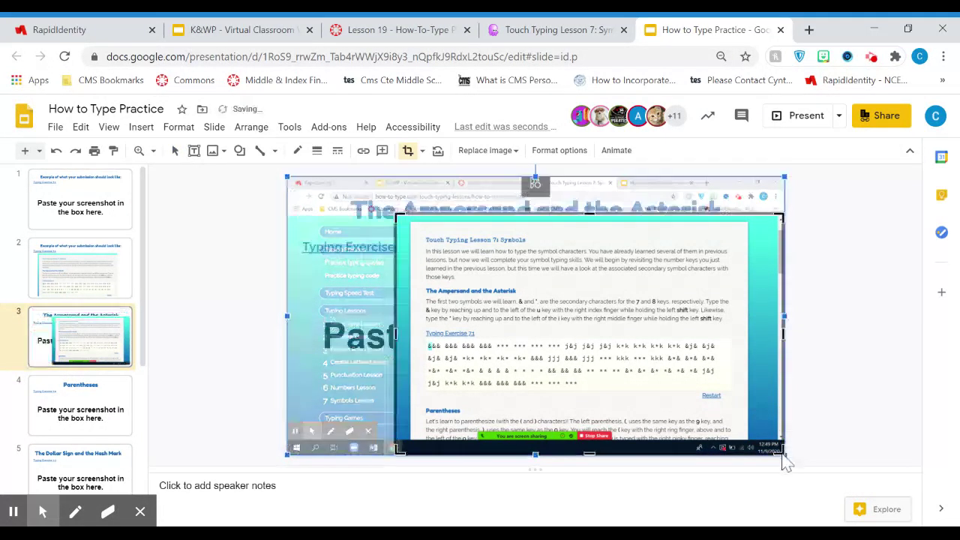
pyautogui.moveTo(753, 435); pyautogui.dragTo(745, 424)
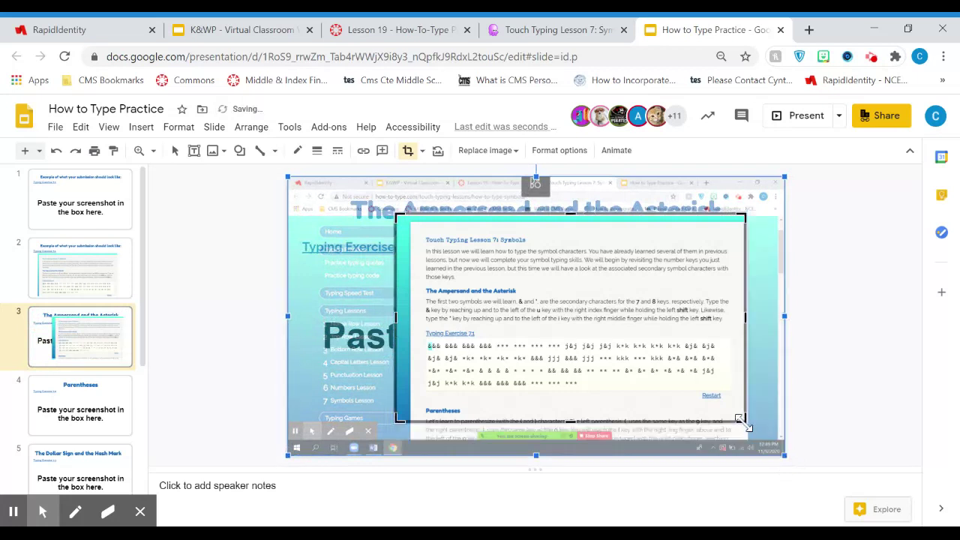
pyautogui.press('Return')
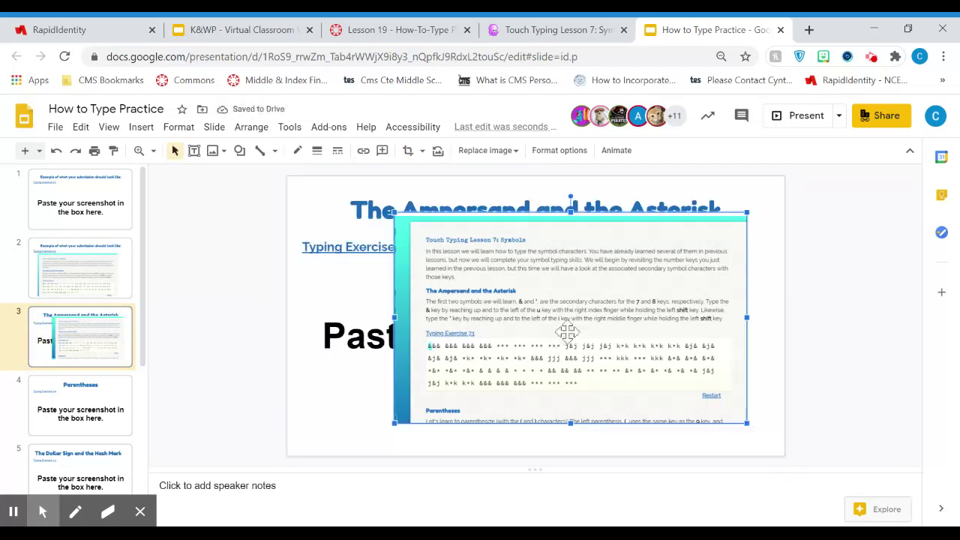
# Move the screenshot aside and delete slide 3's placeholder text box
pyautogui.moveTo(568, 332); pyautogui.dragTo(516, 374)
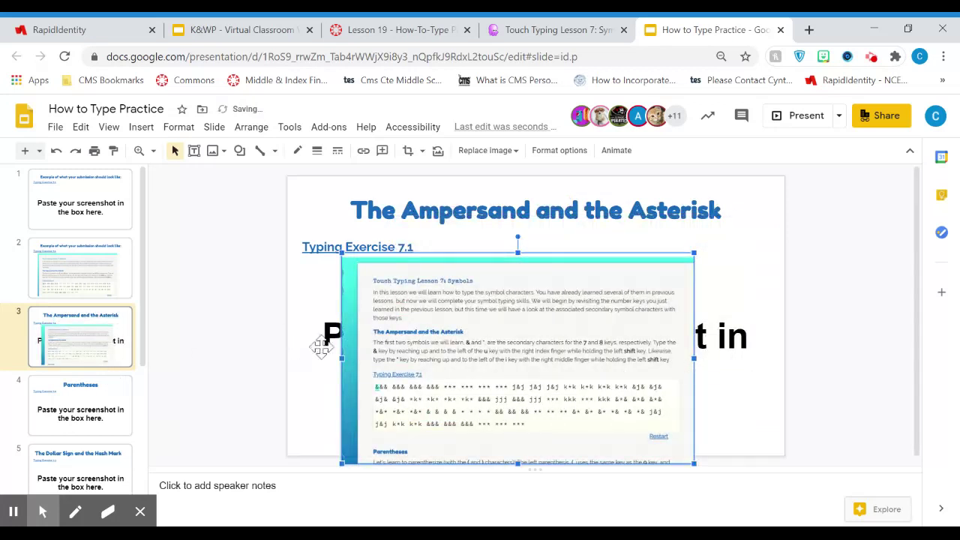
pyautogui.click(321, 338)
pyautogui.click(322, 338)
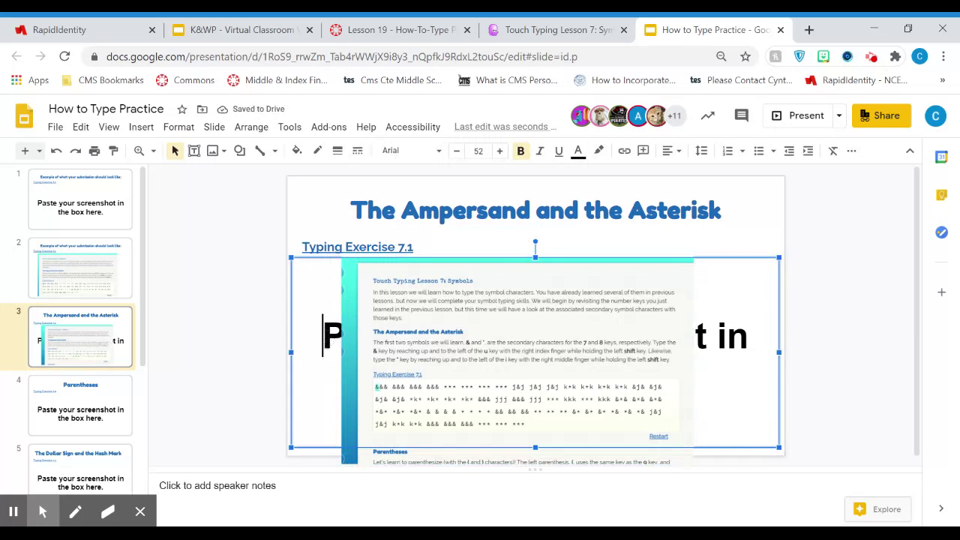
pyautogui.click(291, 307)
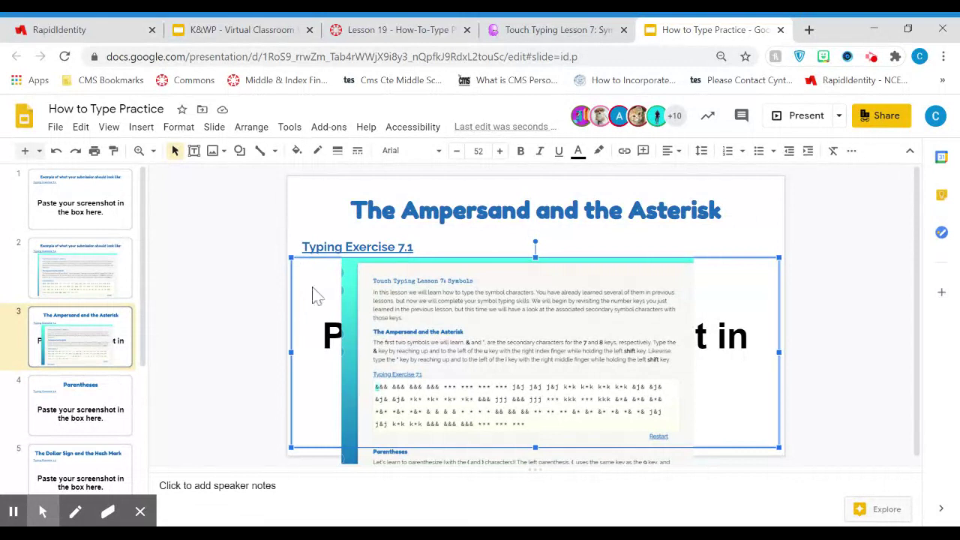
pyautogui.press('Delete')
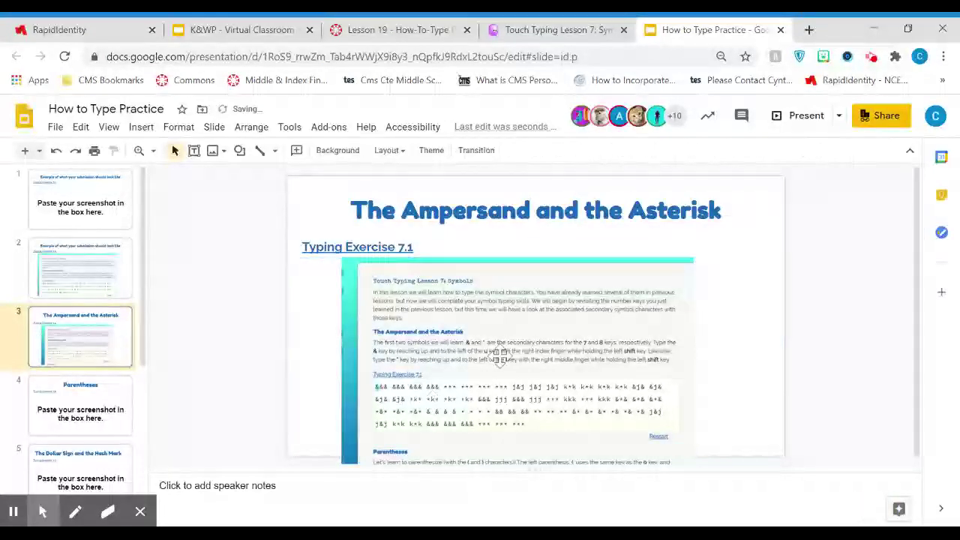
# Position the screenshot under the title and enlarge it from its top-right corner
pyautogui.moveTo(546, 375); pyautogui.dragTo(596, 365)
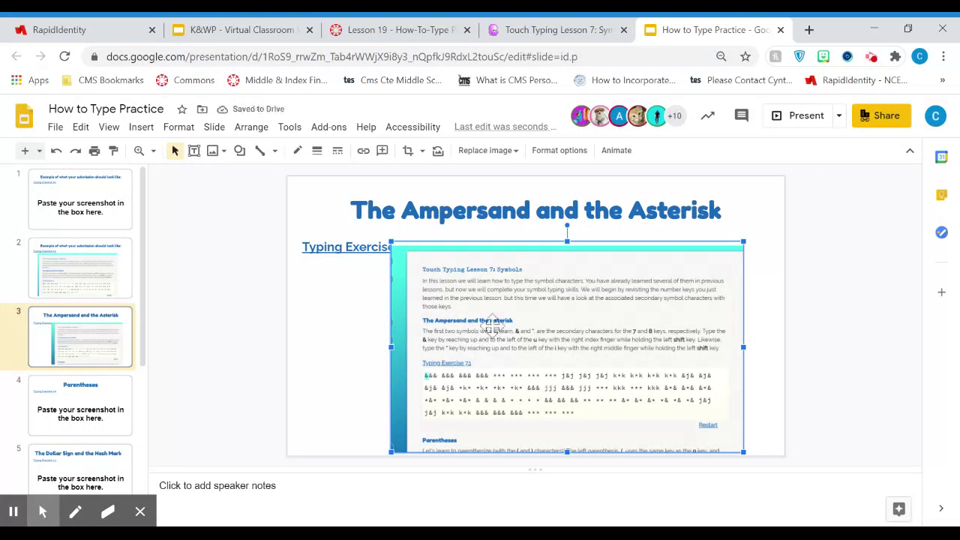
pyautogui.moveTo(491, 324); pyautogui.dragTo(422, 316)
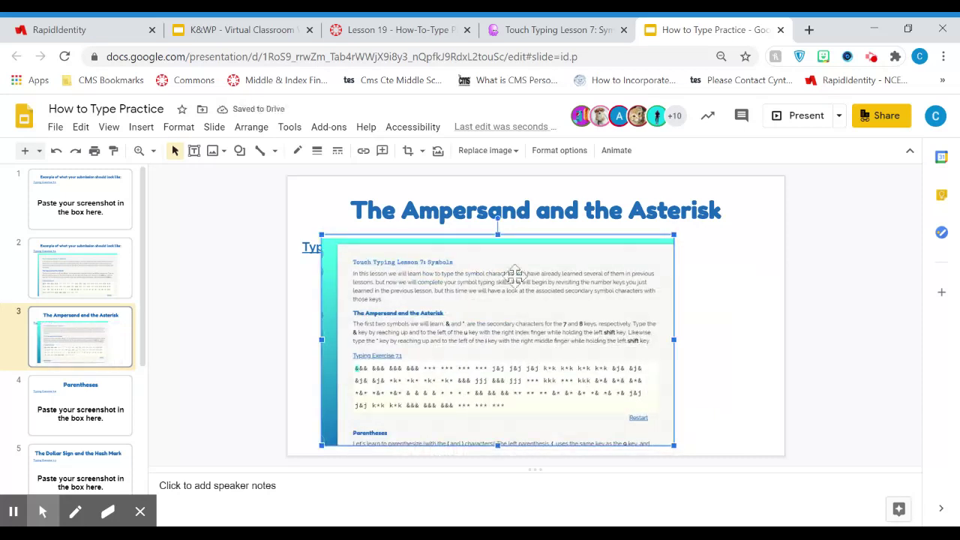
pyautogui.moveTo(673, 235); pyautogui.dragTo(707, 248)
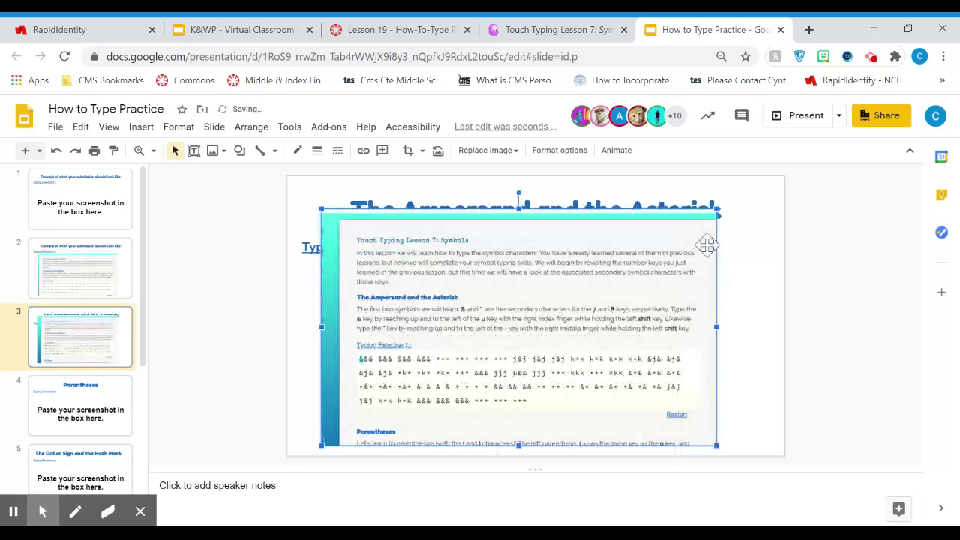
pyautogui.click(218, 334)
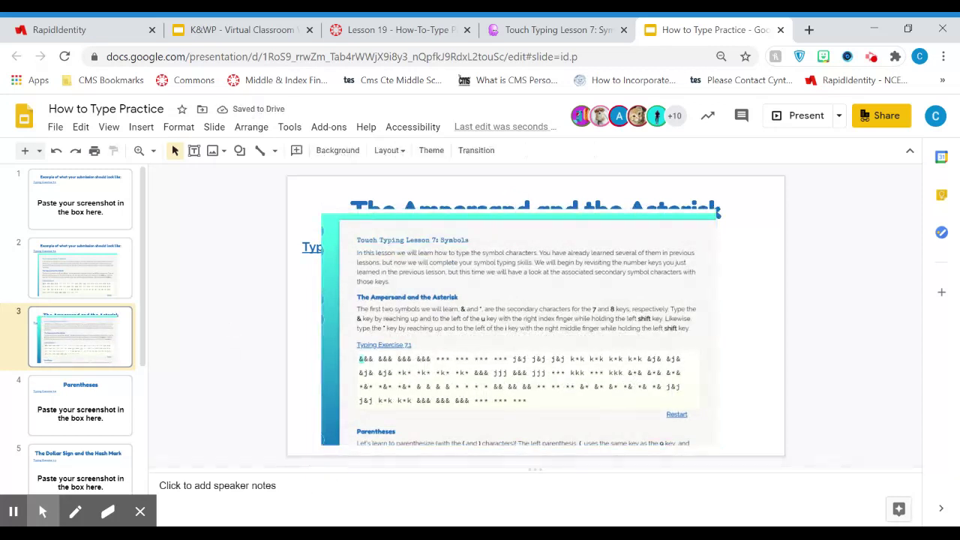
pyautogui.click(518, 217)
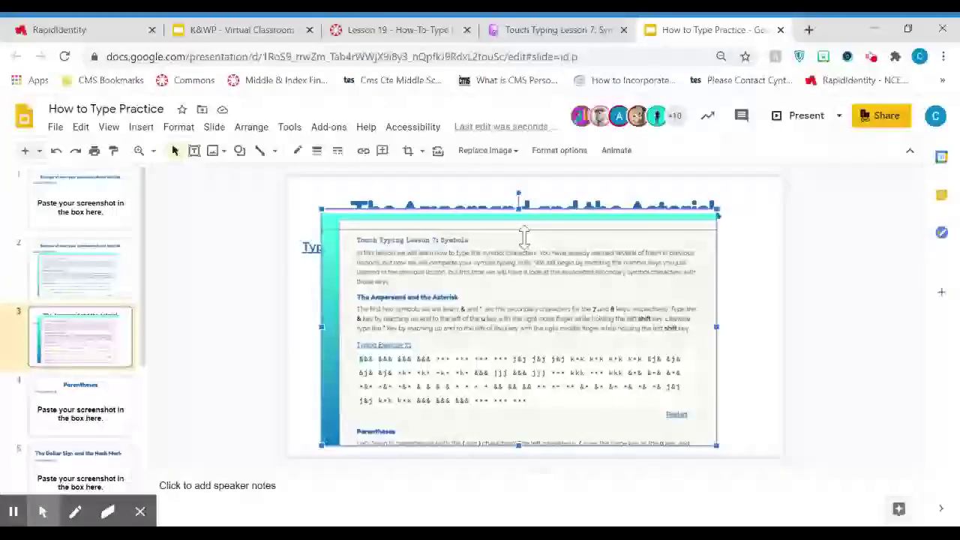
pyautogui.moveTo(524, 237); pyautogui.dragTo(524, 238)
# Show the Lesson 19 - How-To-Type Practice assignment and scroll through its instructions
pyautogui.click(390, 30)
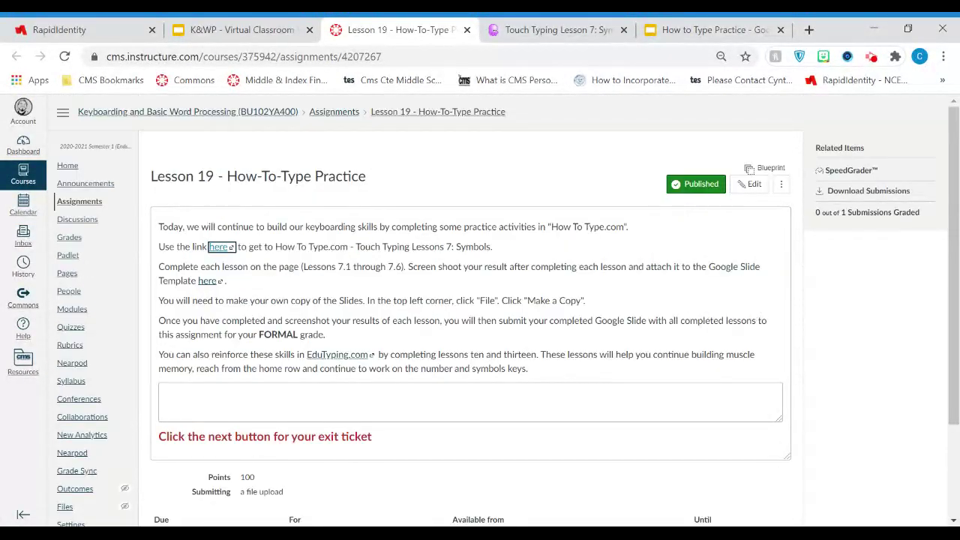
pyautogui.scroll(-3, 225, 352)
pyautogui.scroll(3, 358, 364)
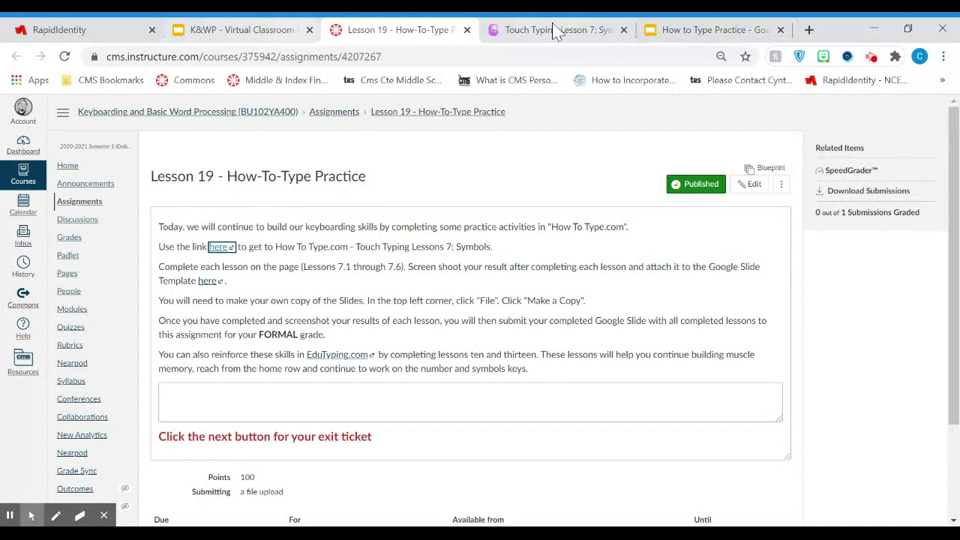
# Return to the How to Type Practice deck with the filmstrip showing slides 3–7
pyautogui.click(712, 30)
pyautogui.scroll(-2, 100, 384)
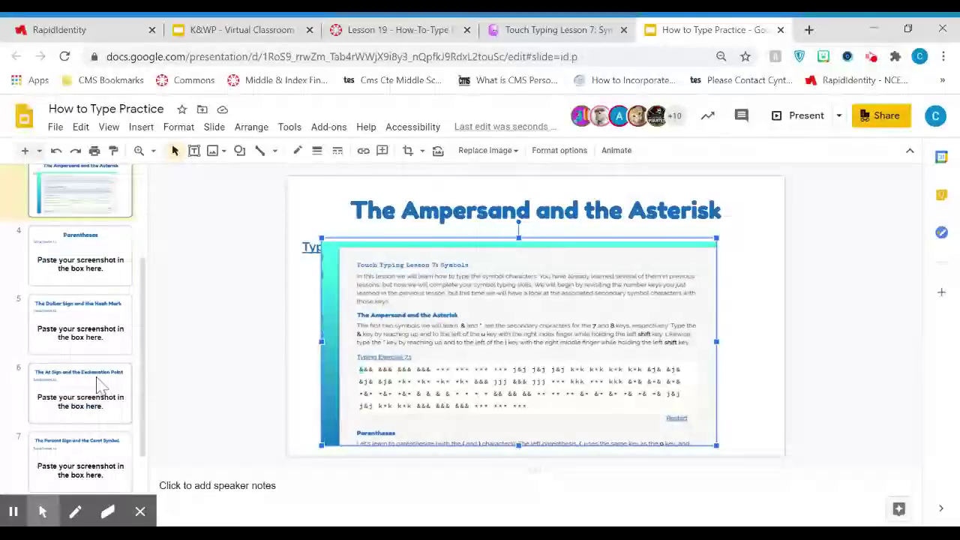